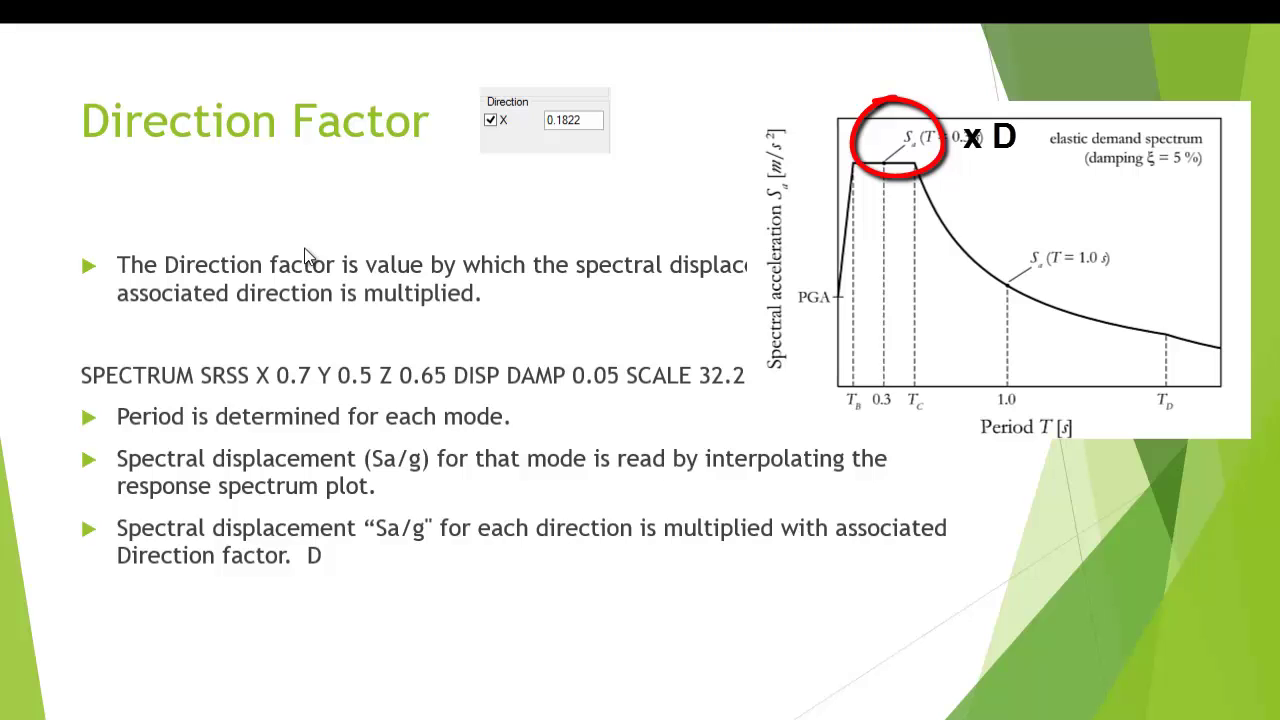
key(Right)
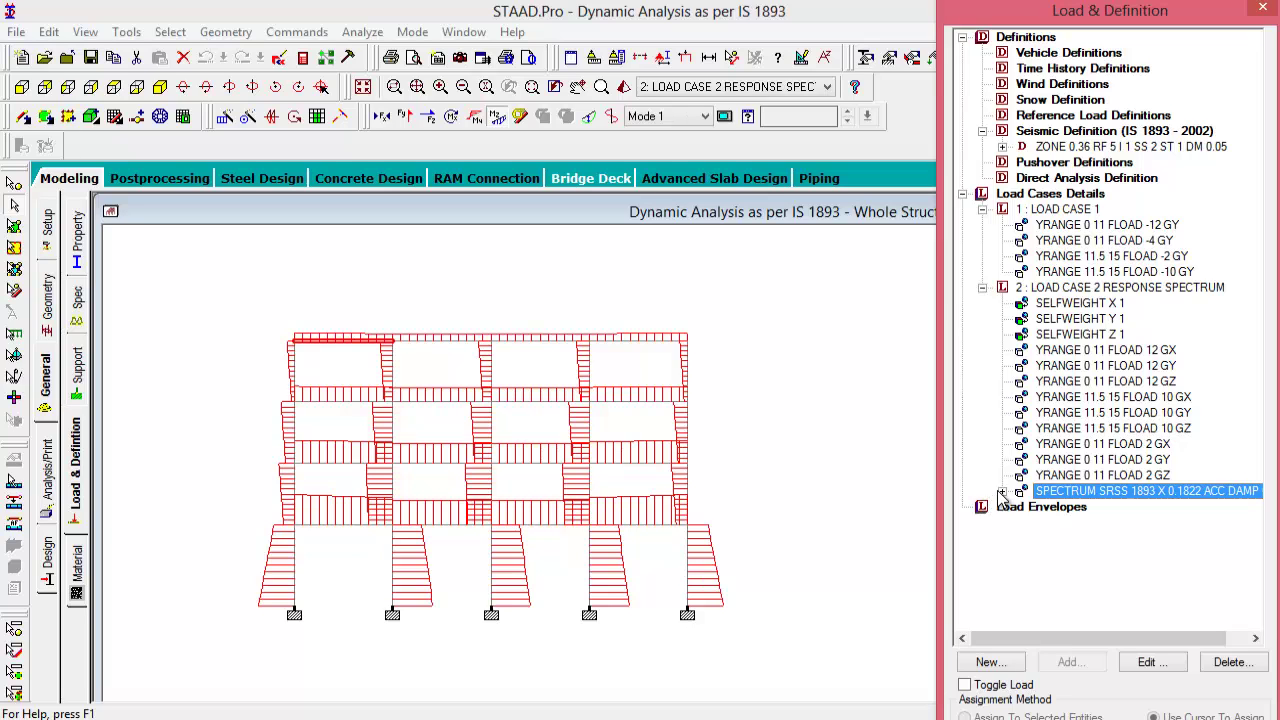
Add primary load case 3 titled "LOAD CASE 3 RS Y" with loading type None.
click(1042, 193)
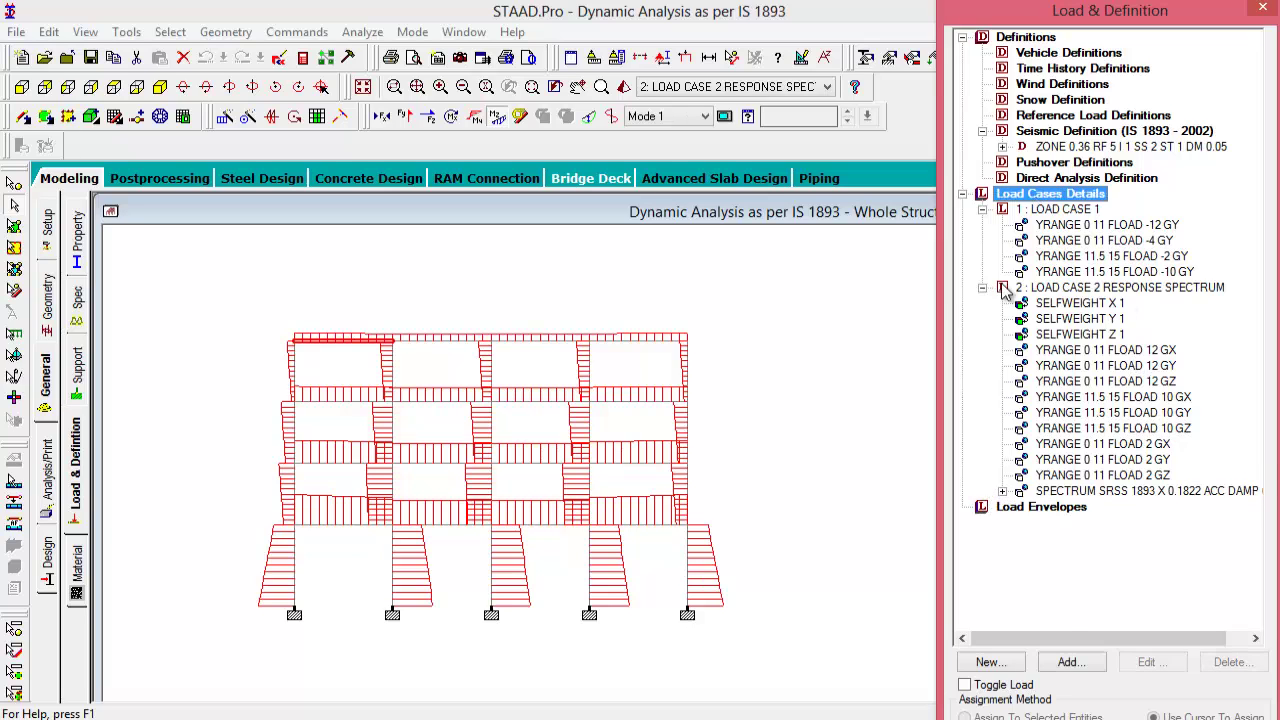
click(1066, 662)
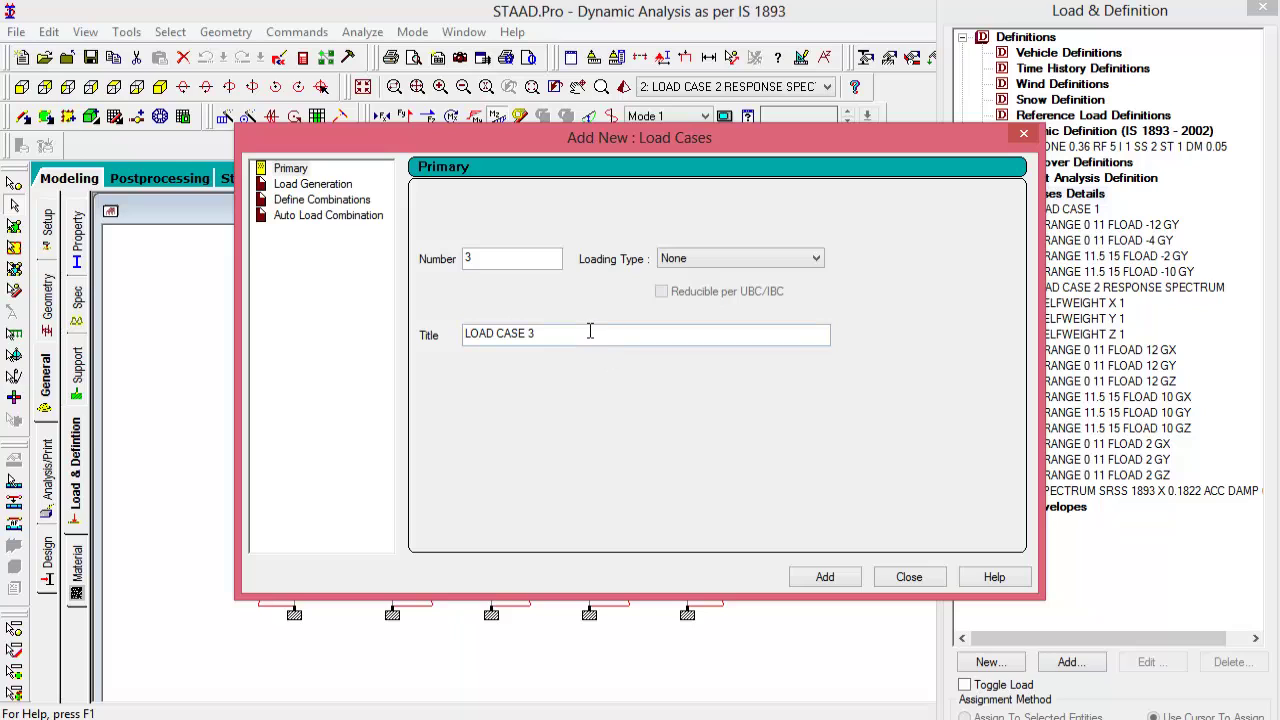
click(590, 333)
text(RS Y)
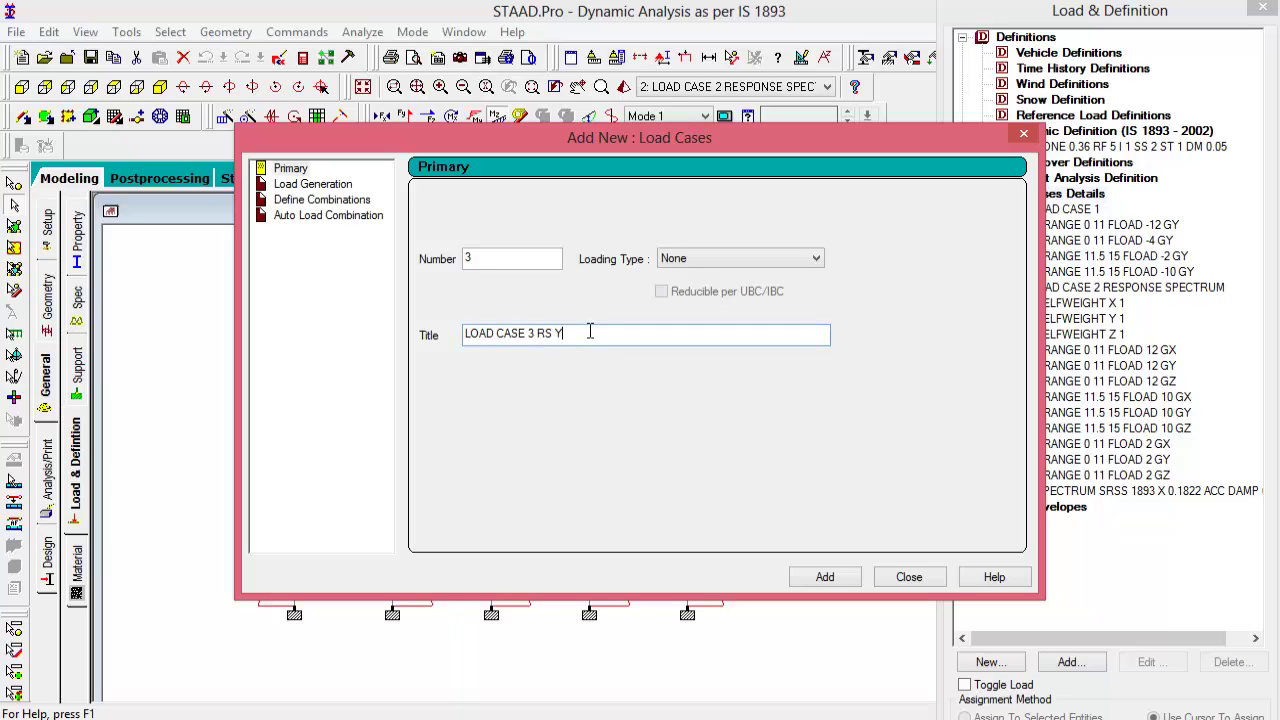
click(835, 577)
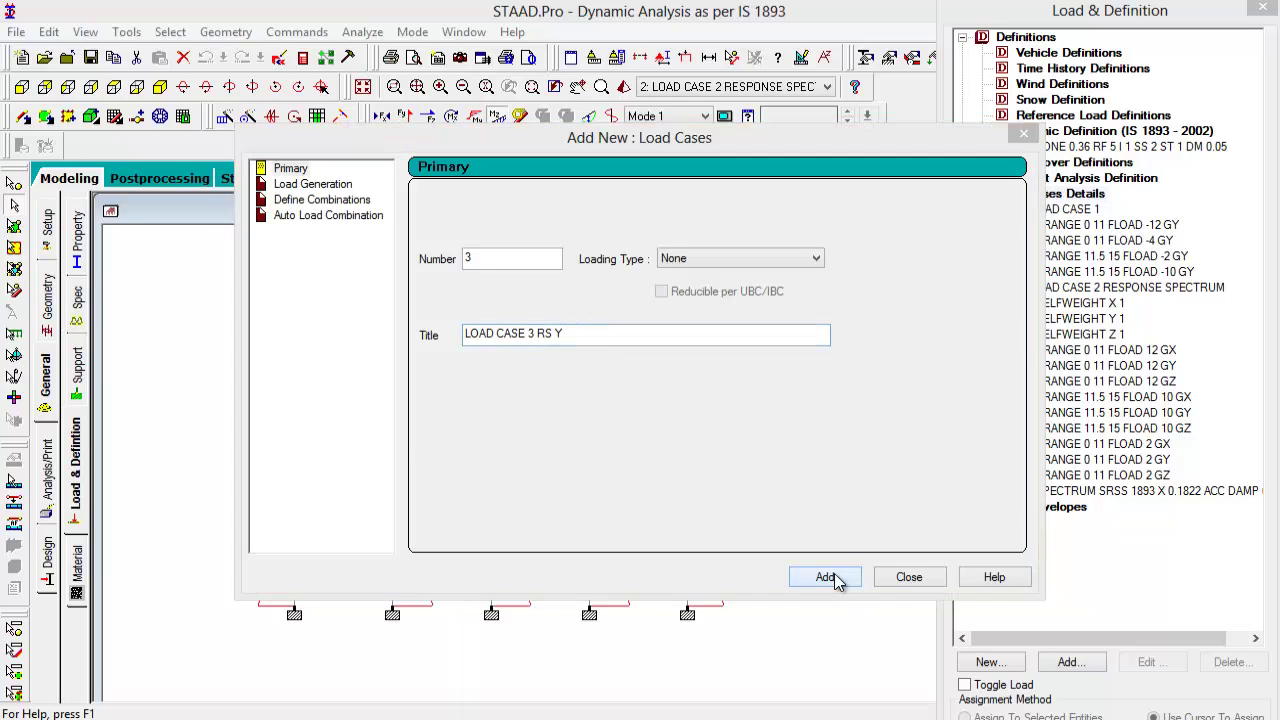
click(708, 421)
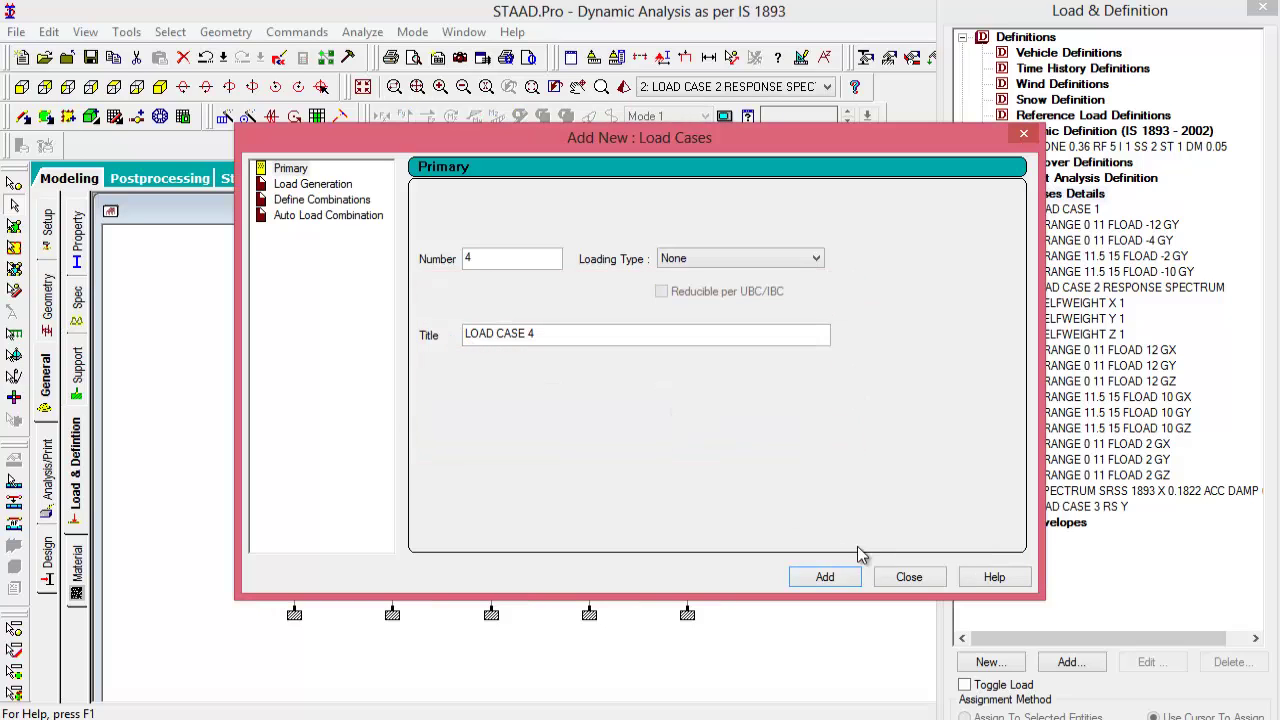
click(909, 578)
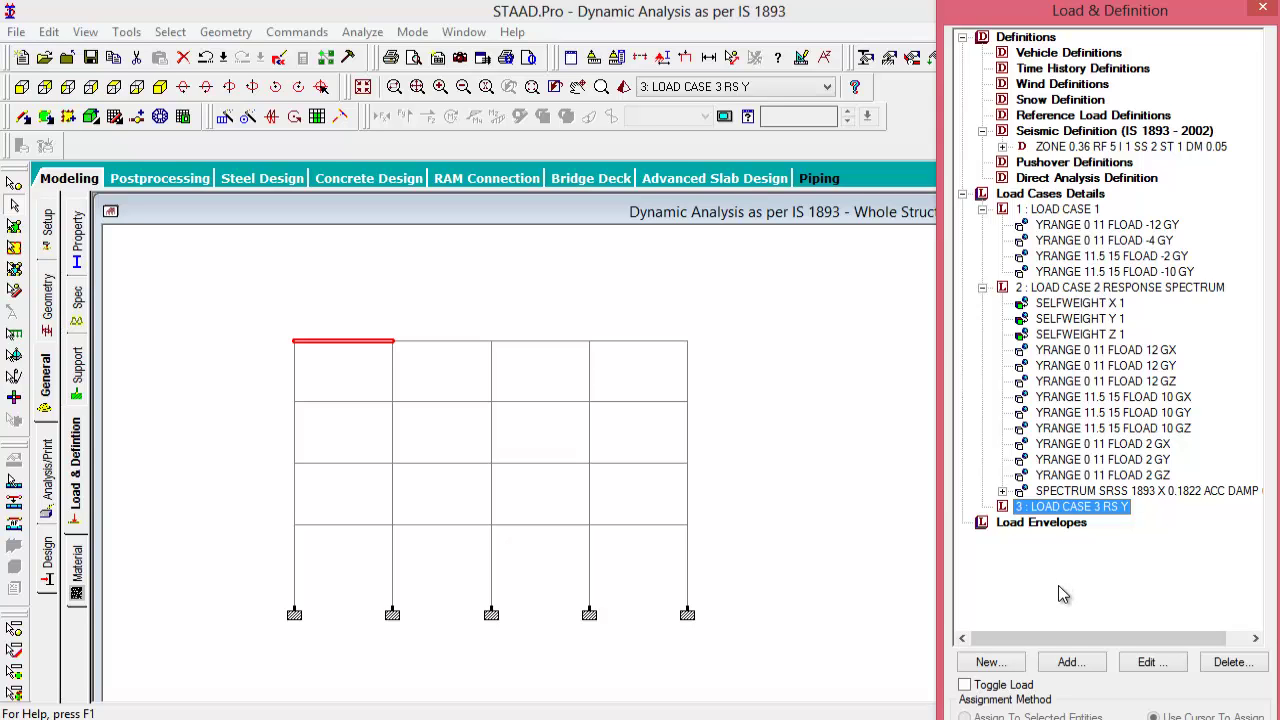
Add an IS-1893 SRSS response spectrum to load case 3 with medium soil, 0.05 damping and a Y direction factor of 0.65.
click(1070, 664)
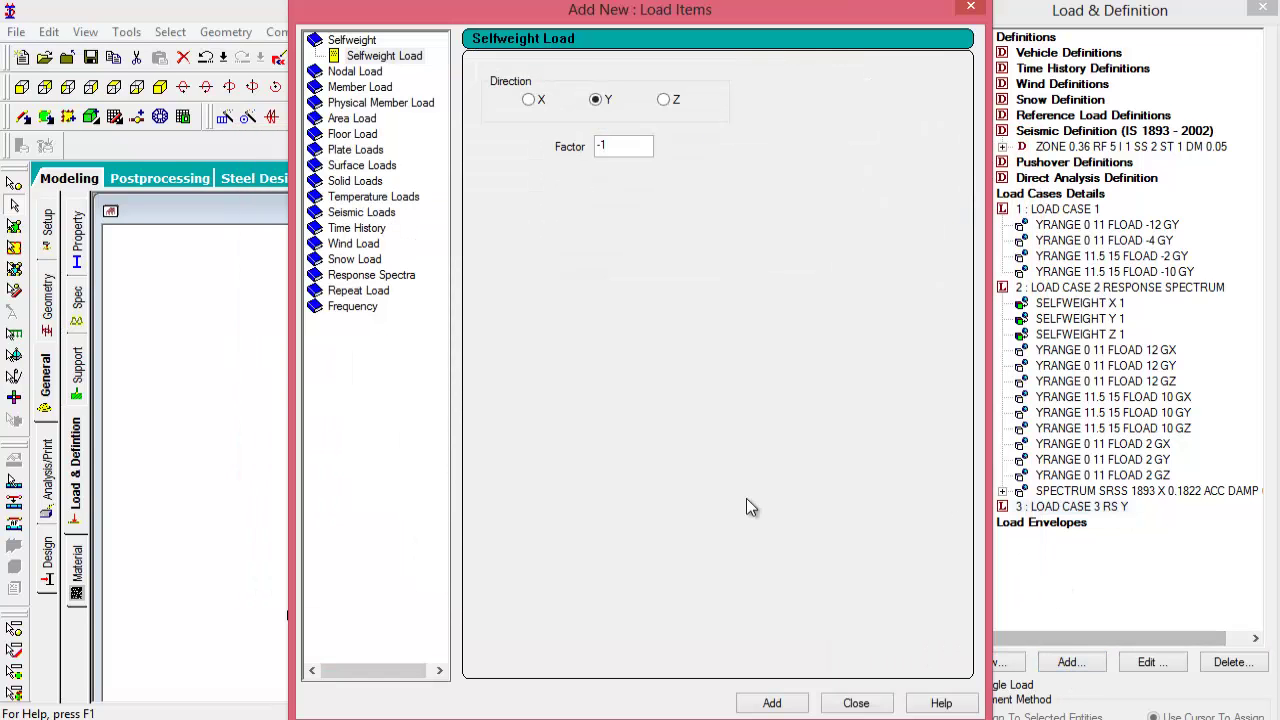
click(372, 262)
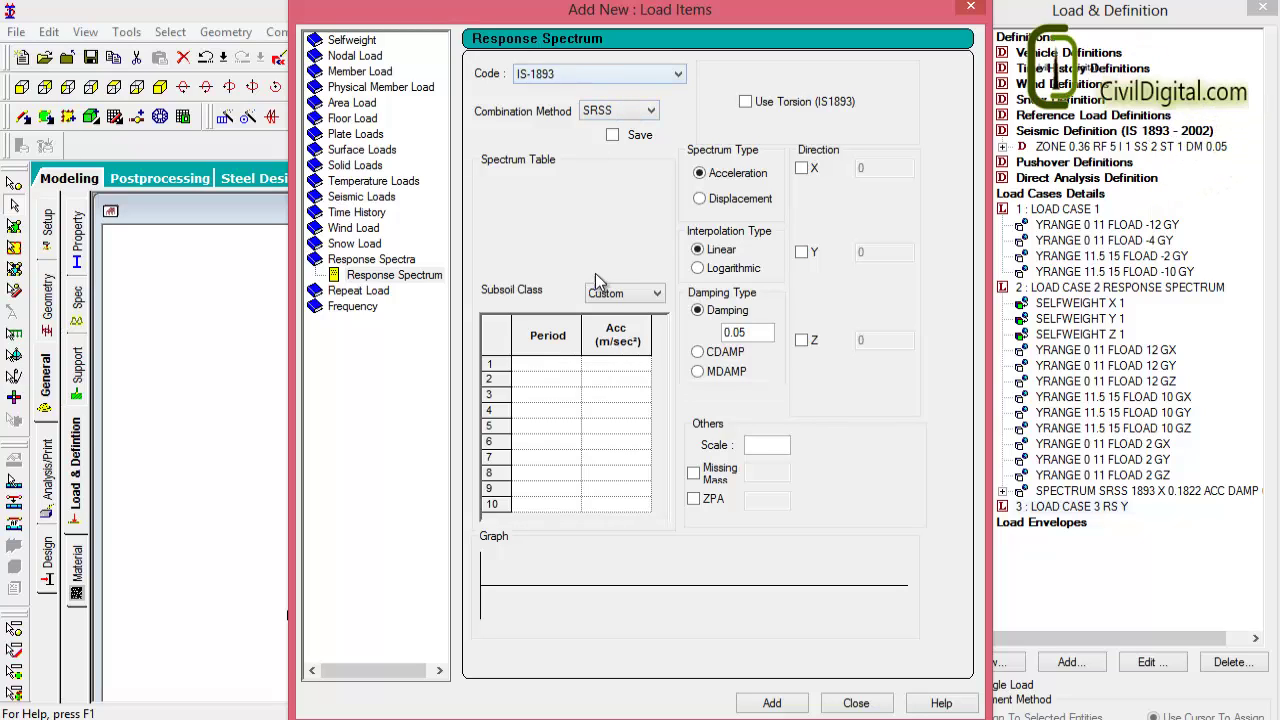
click(623, 294)
click(617, 318)
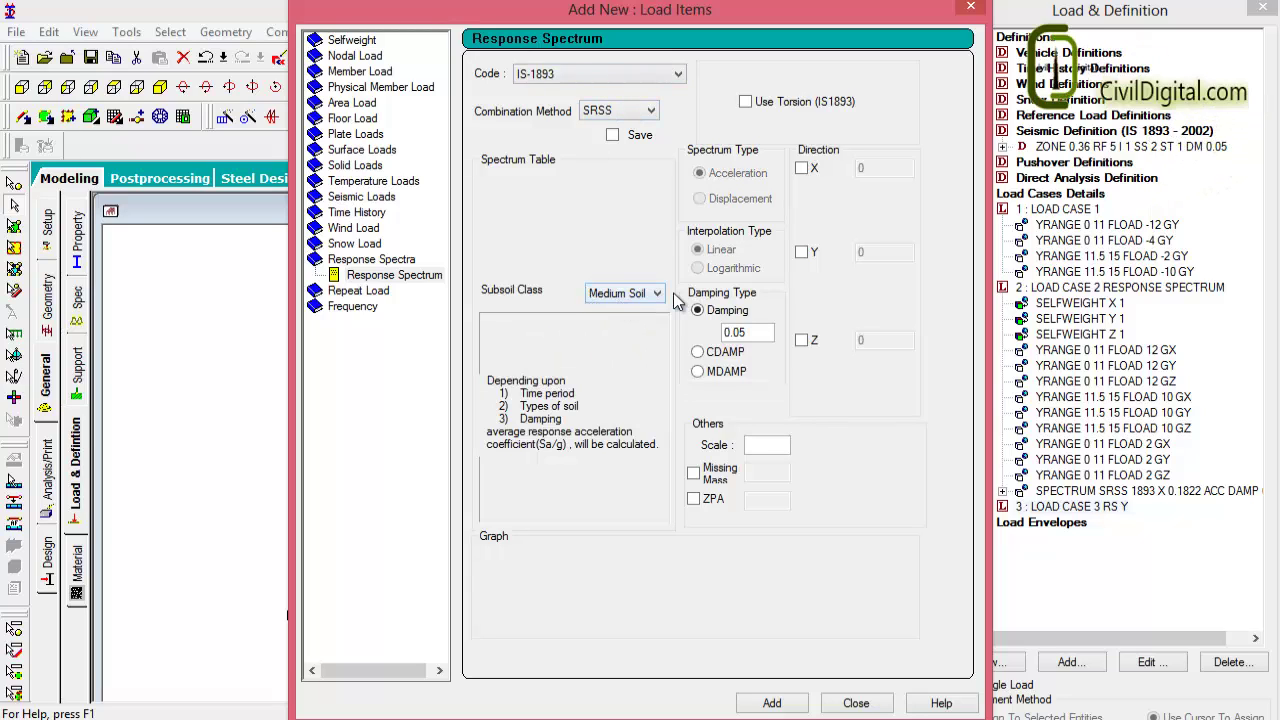
click(801, 252)
double_click(878, 253)
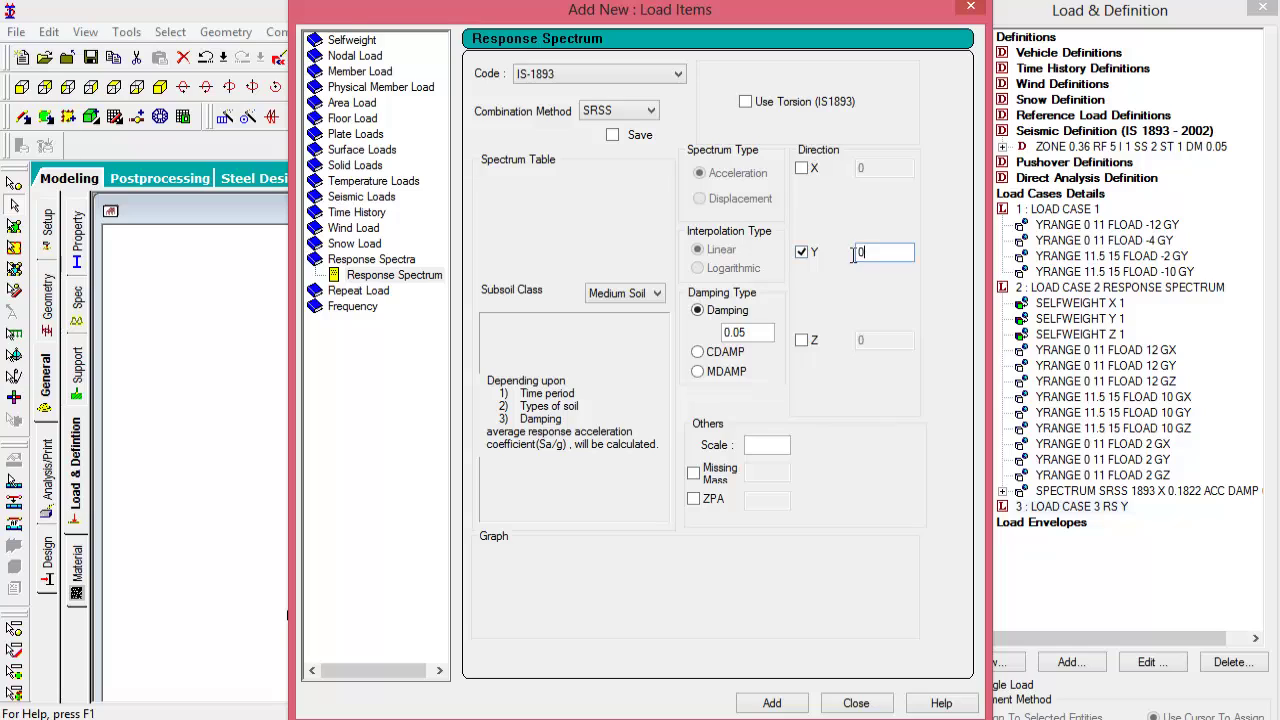
key(BackSpace)
text(.65)
click(771, 703)
click(855, 703)
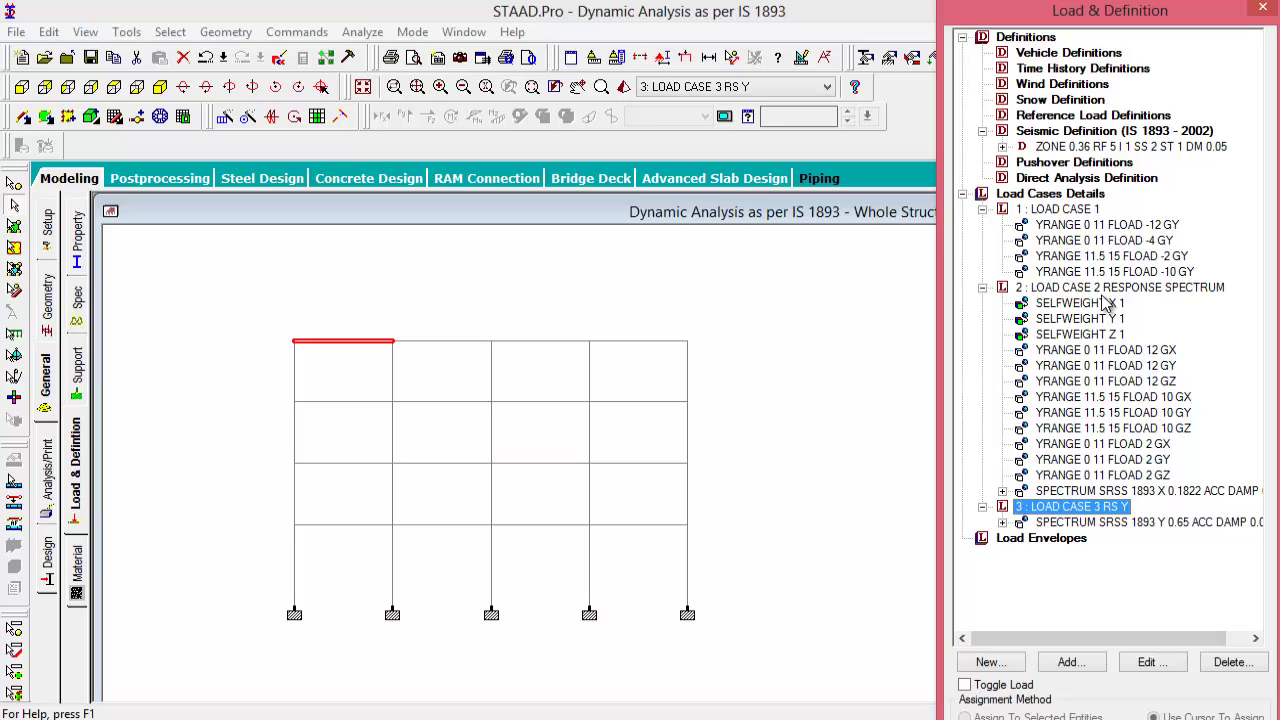
Delete load case 3 RS Y together with its spectrum load.
click(1236, 664)
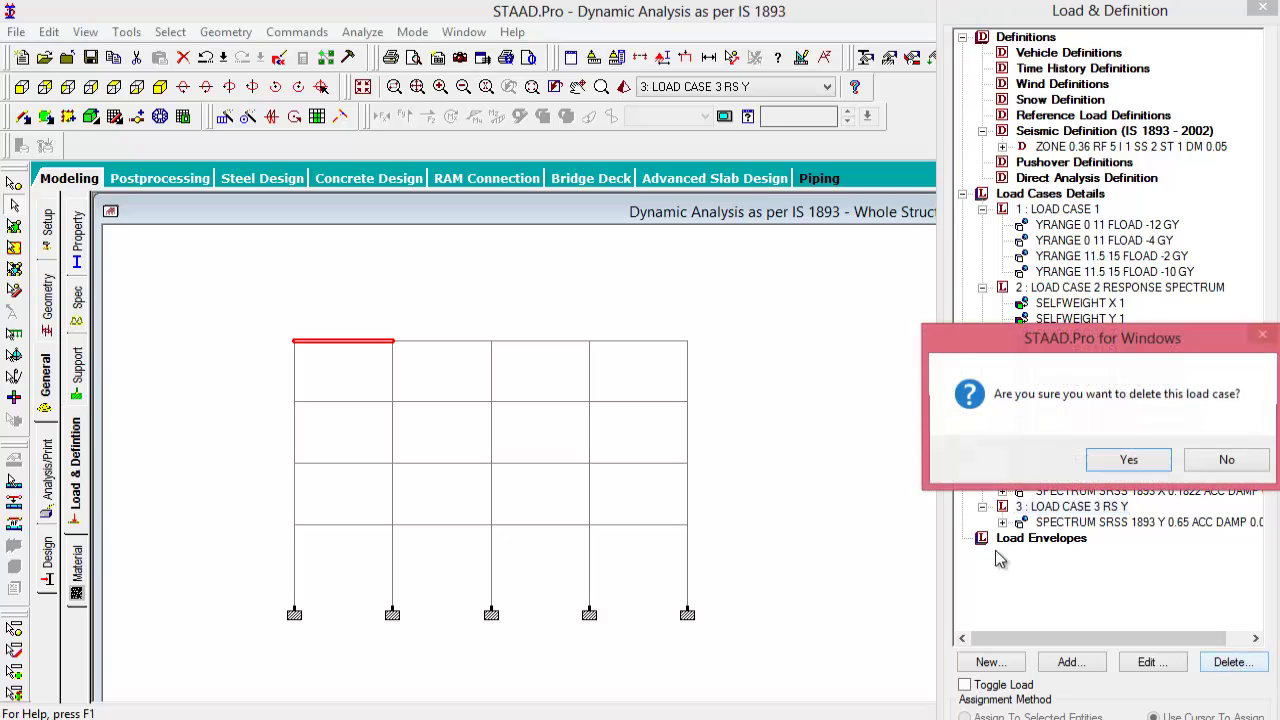
click(1100, 460)
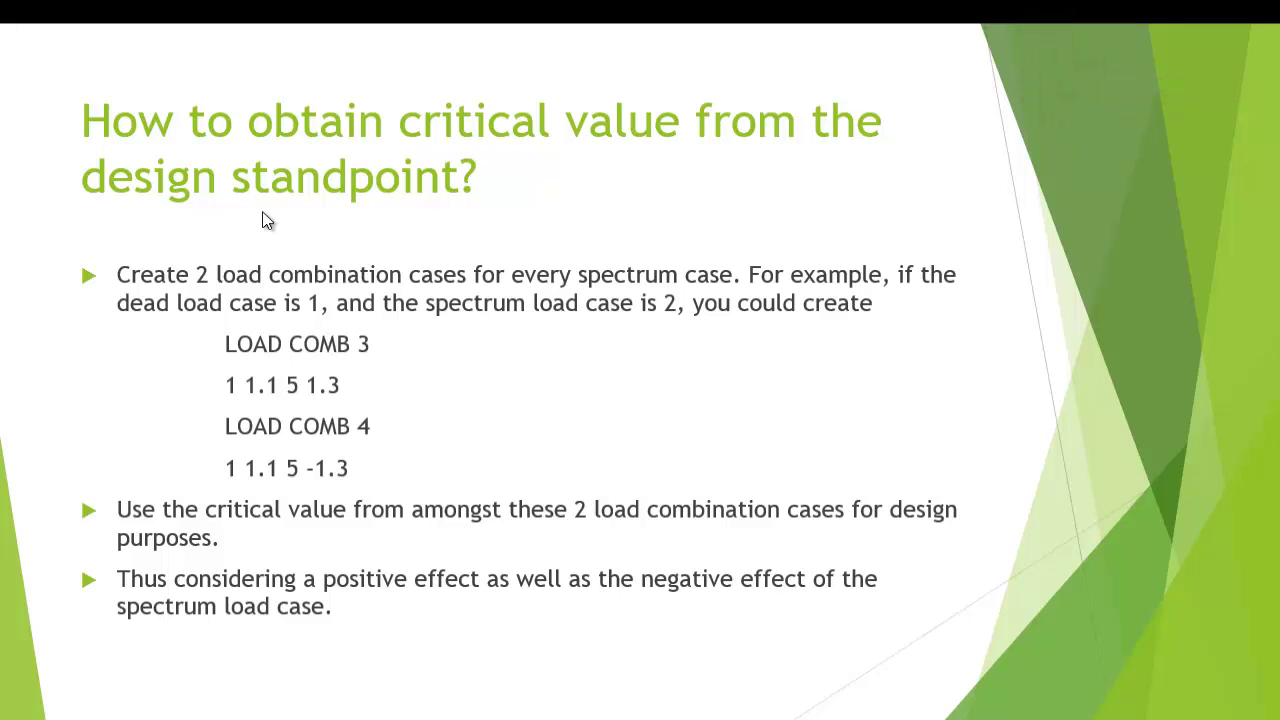
click(290, 393)
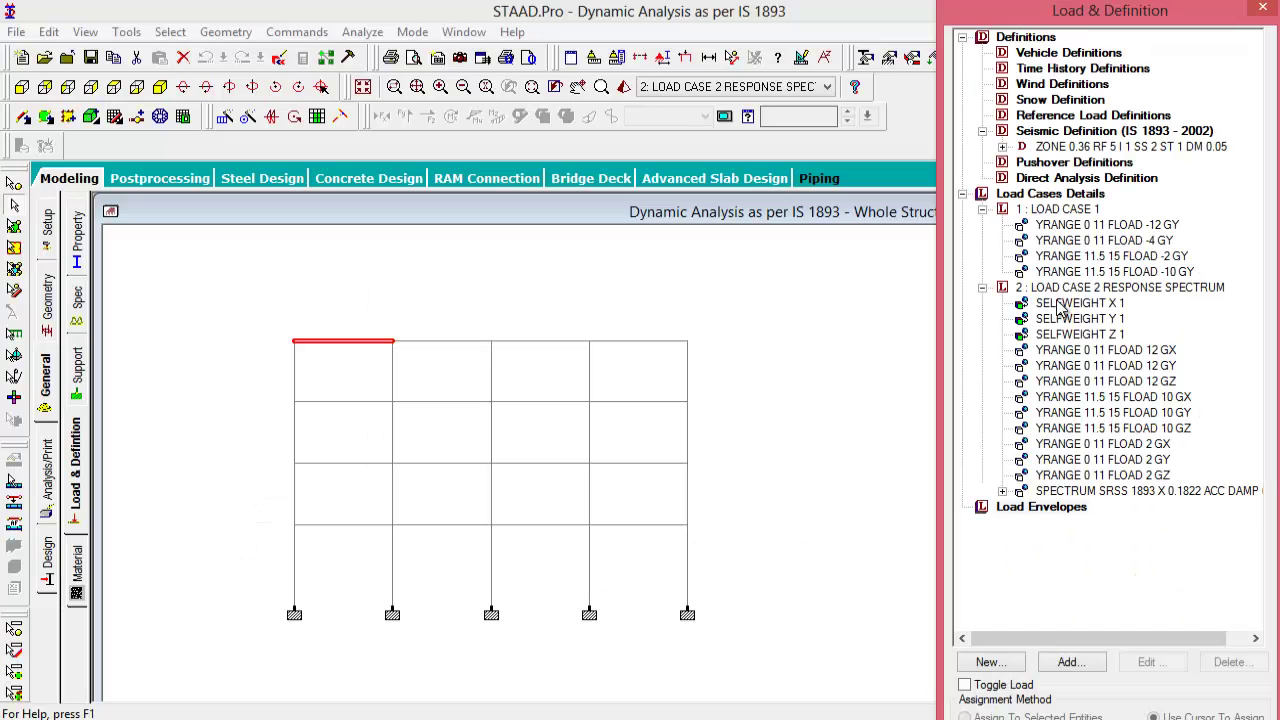
Start a normal load combination numbered 3 and include load case 1 with a factor of 1.1.
click(1040, 194)
click(1070, 662)
click(306, 200)
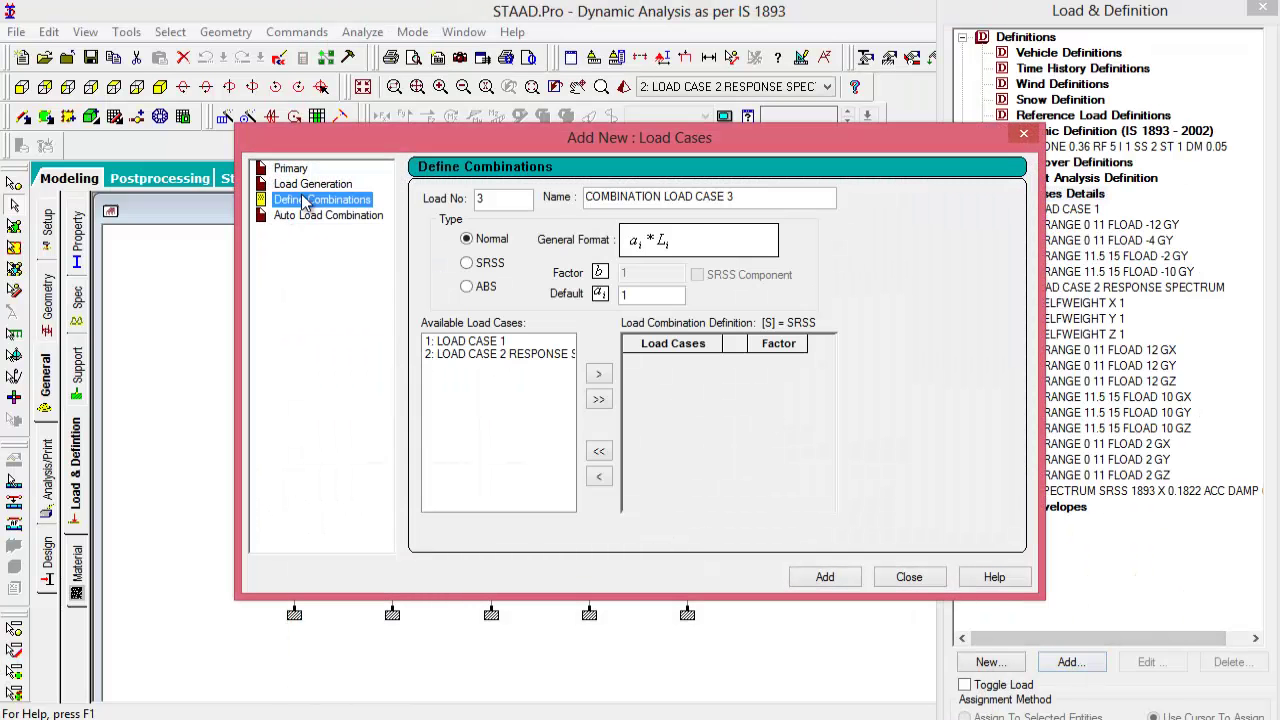
click(532, 342)
click(598, 374)
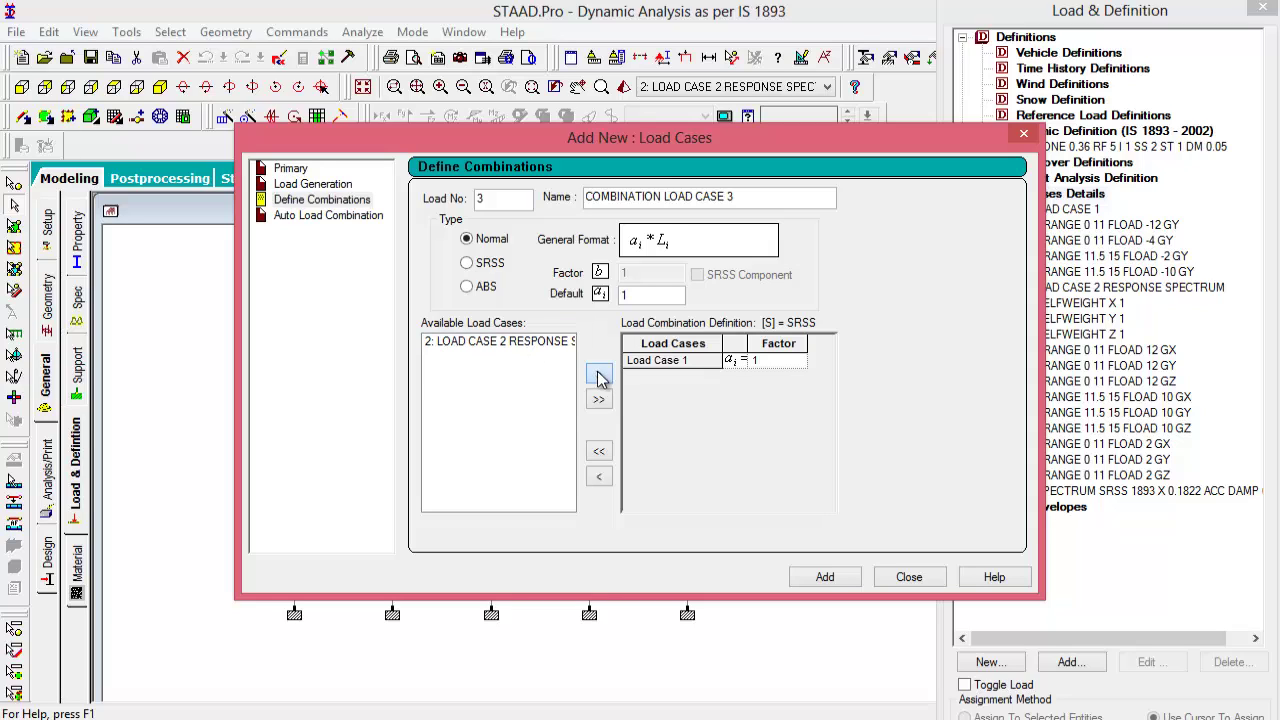
click(772, 361)
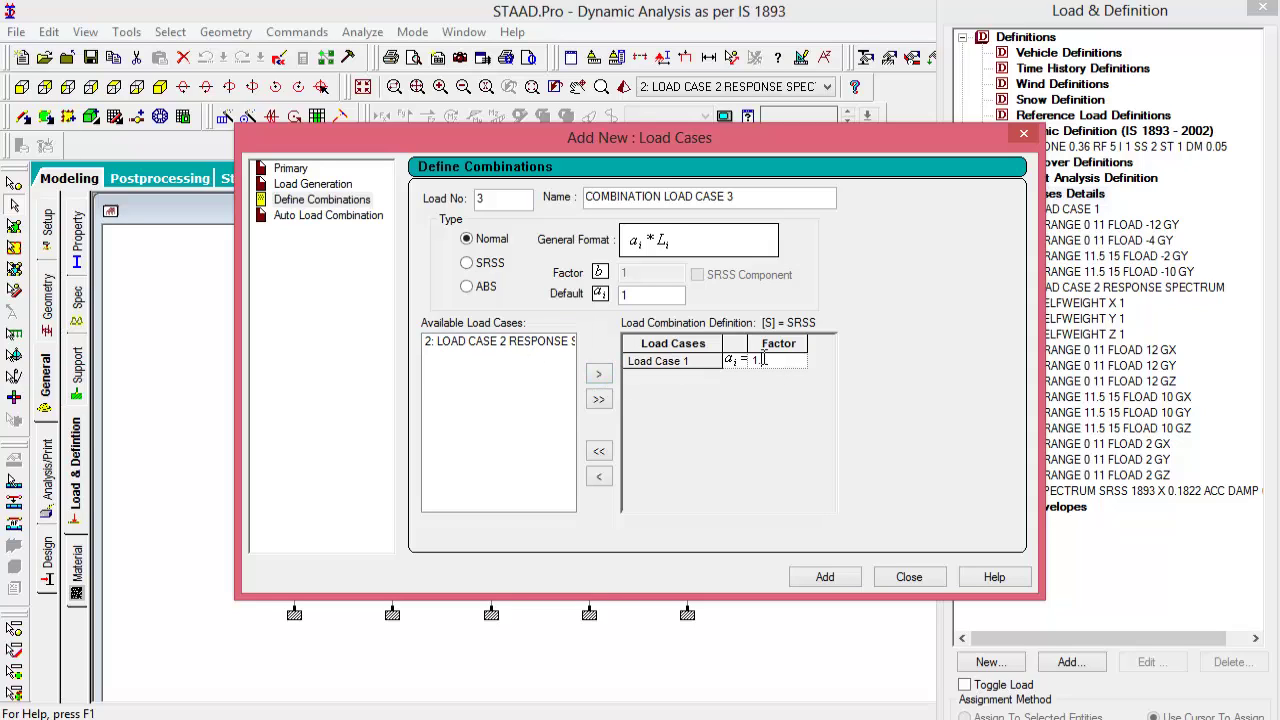
text(.1)
Include load case 2 with a factor of 1.3 in combination 3 and add the combination to the load cases.
click(518, 341)
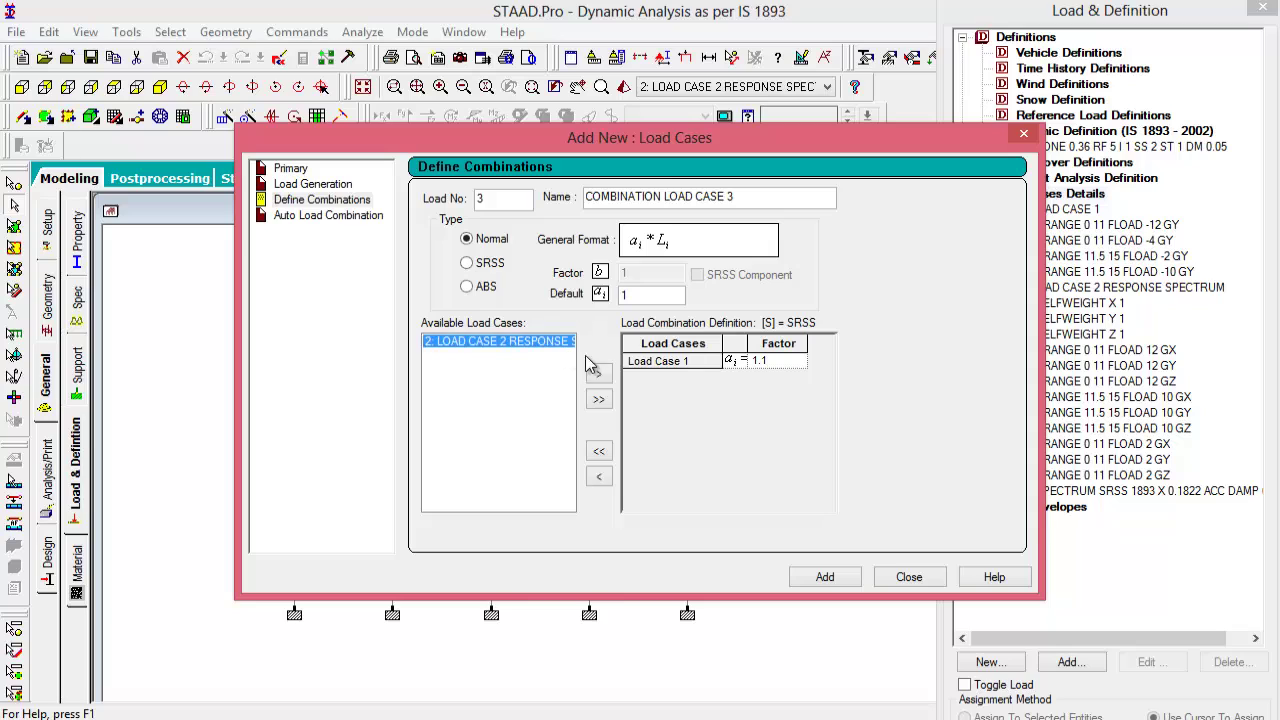
click(599, 374)
click(756, 377)
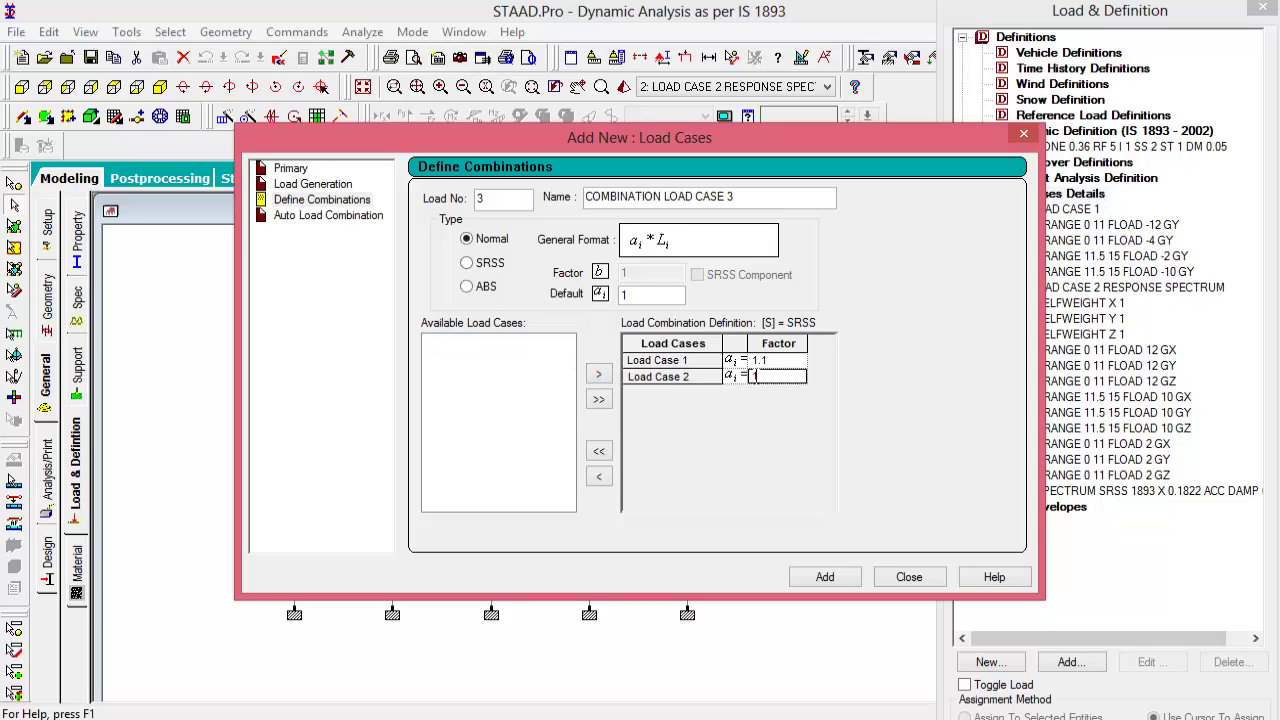
text(.3)
click(826, 580)
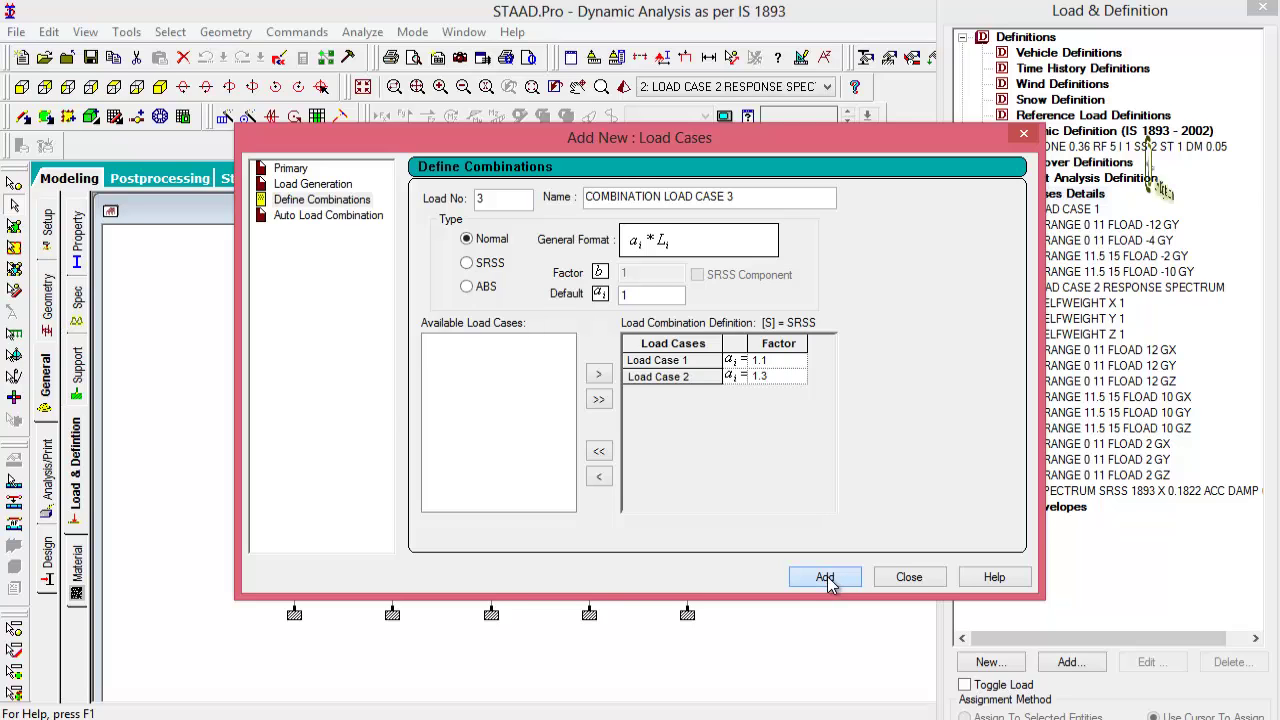
click(909, 577)
Start a normal load combination numbered 4 and include load case 1 with a factor of 1.1.
click(1077, 668)
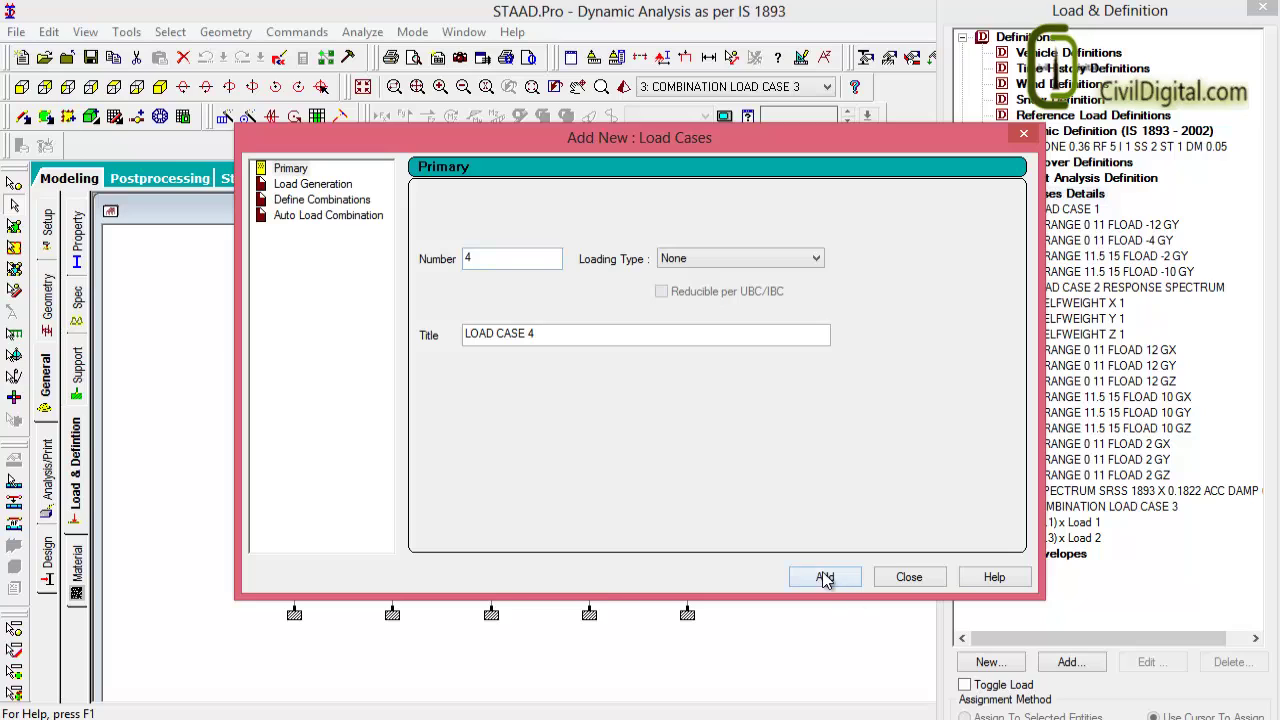
click(318, 200)
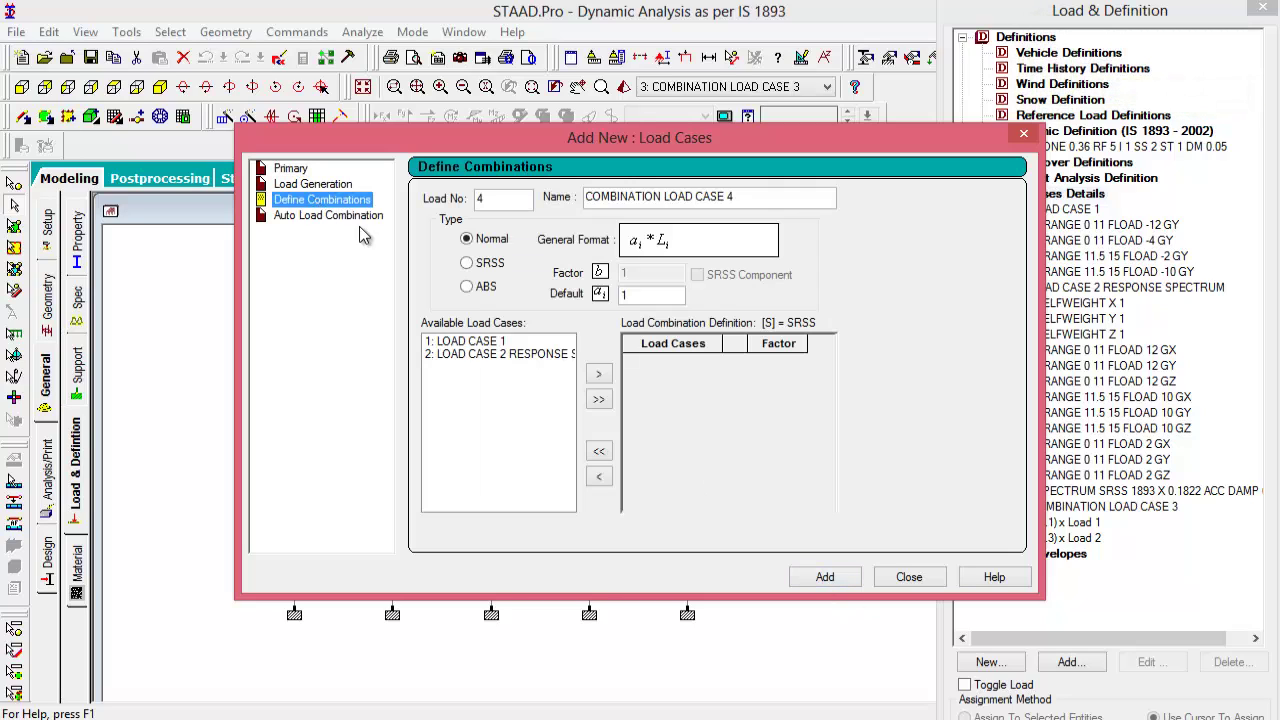
click(478, 342)
click(598, 374)
click(778, 362)
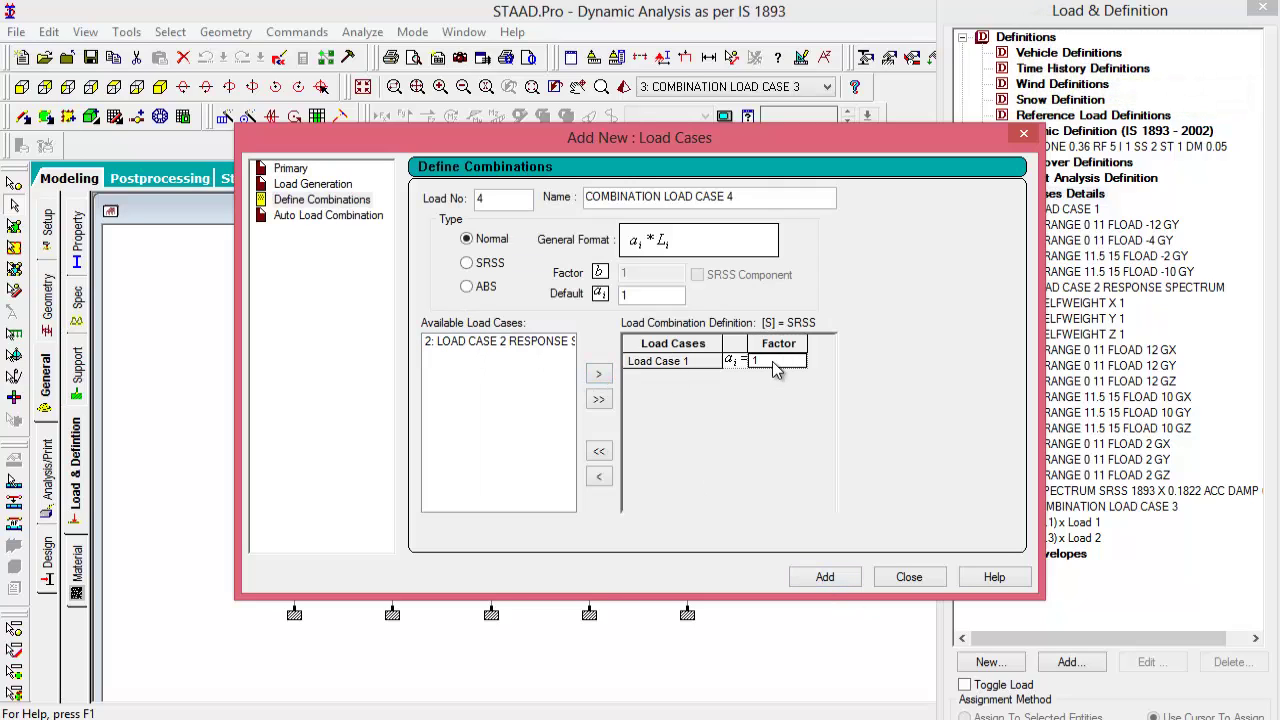
text(1.1)
Include load case 2 with a factor of -1.3 in combination 4 and add the combination to the load cases.
click(565, 346)
click(598, 374)
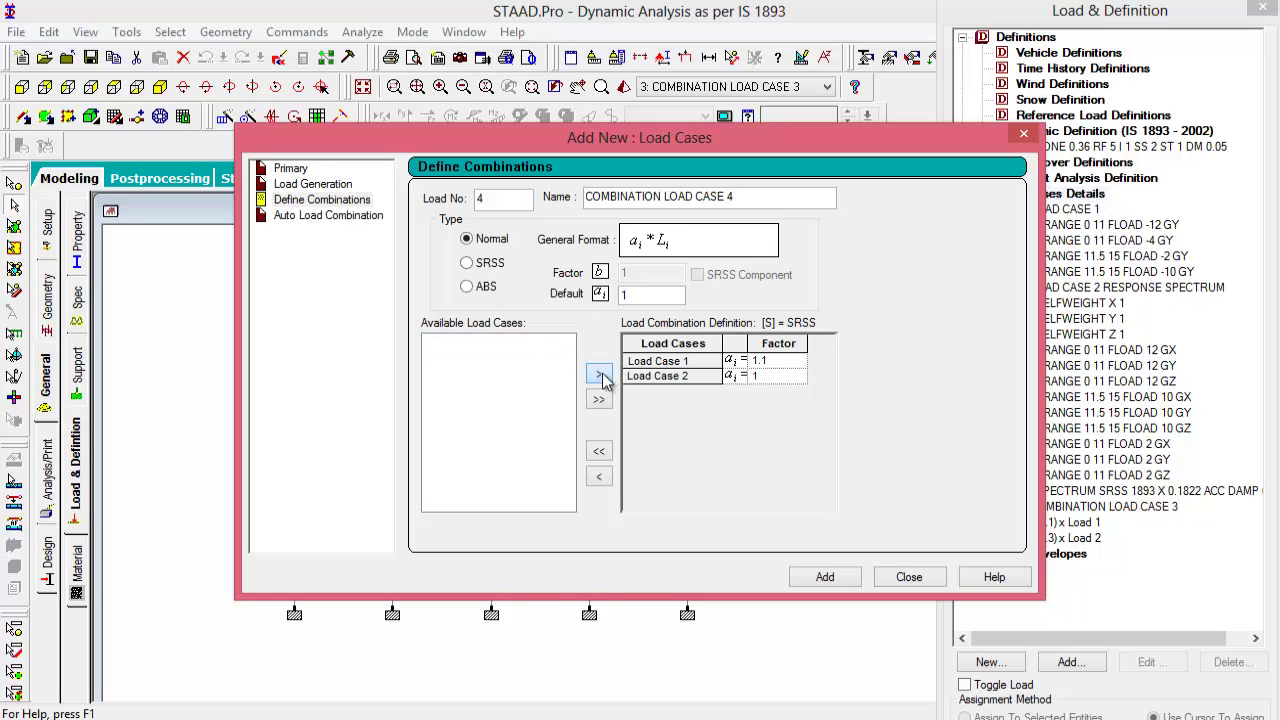
click(757, 376)
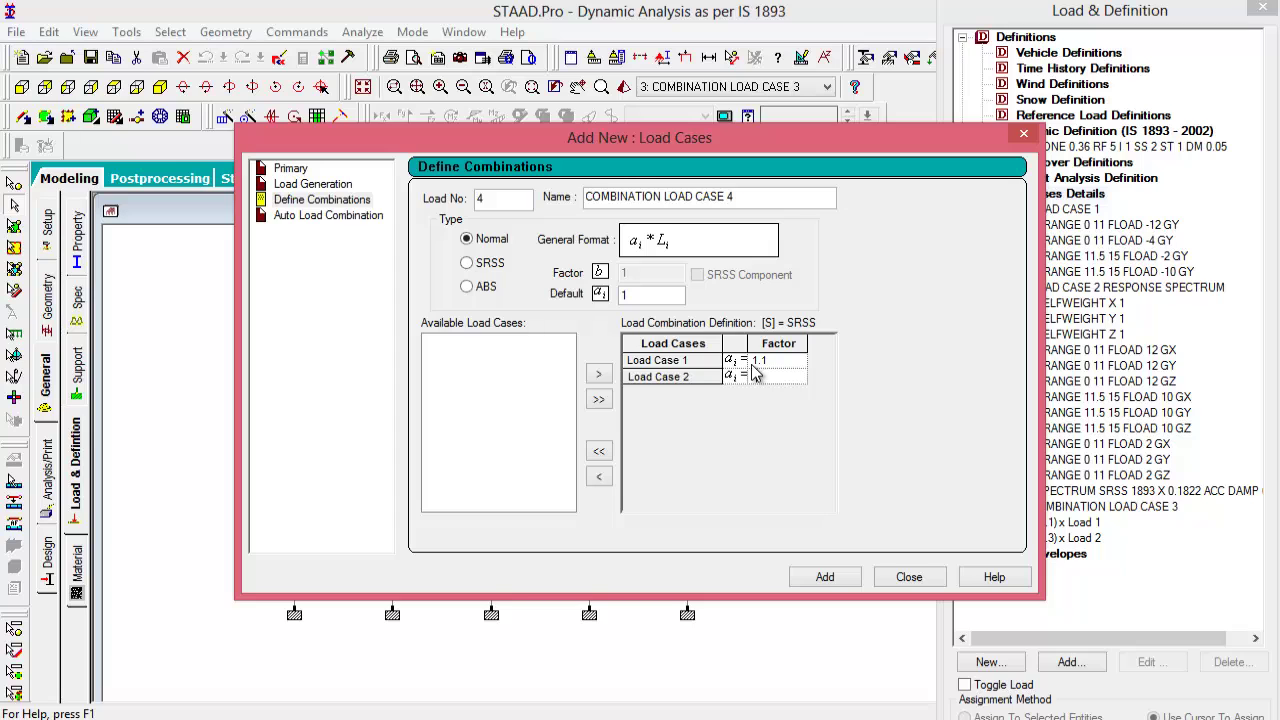
text(-1.3)
click(828, 578)
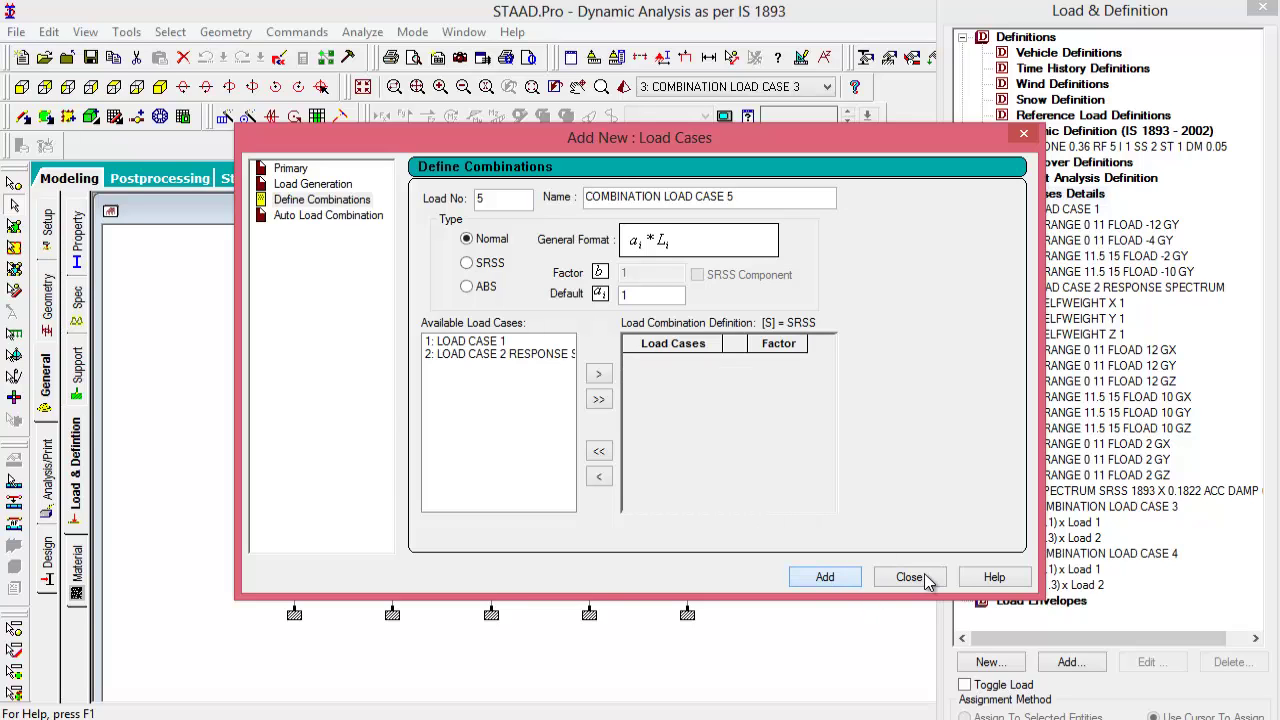
click(912, 577)
click(626, 636)
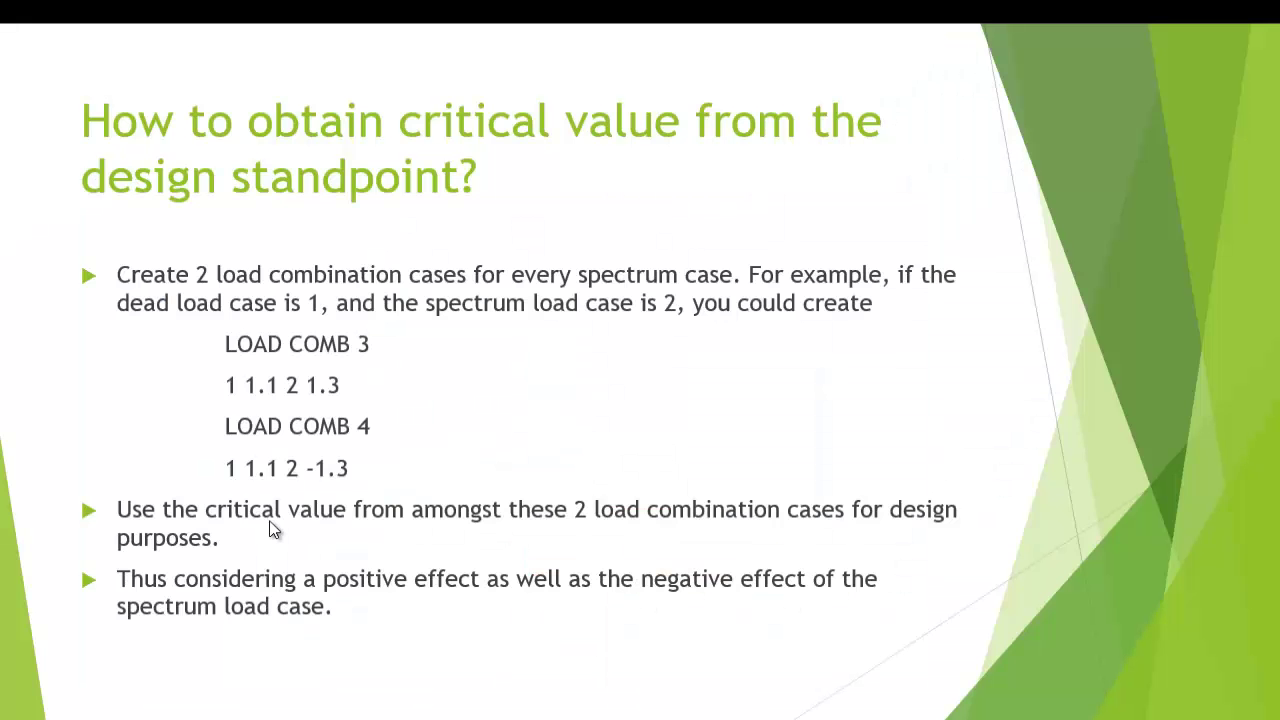